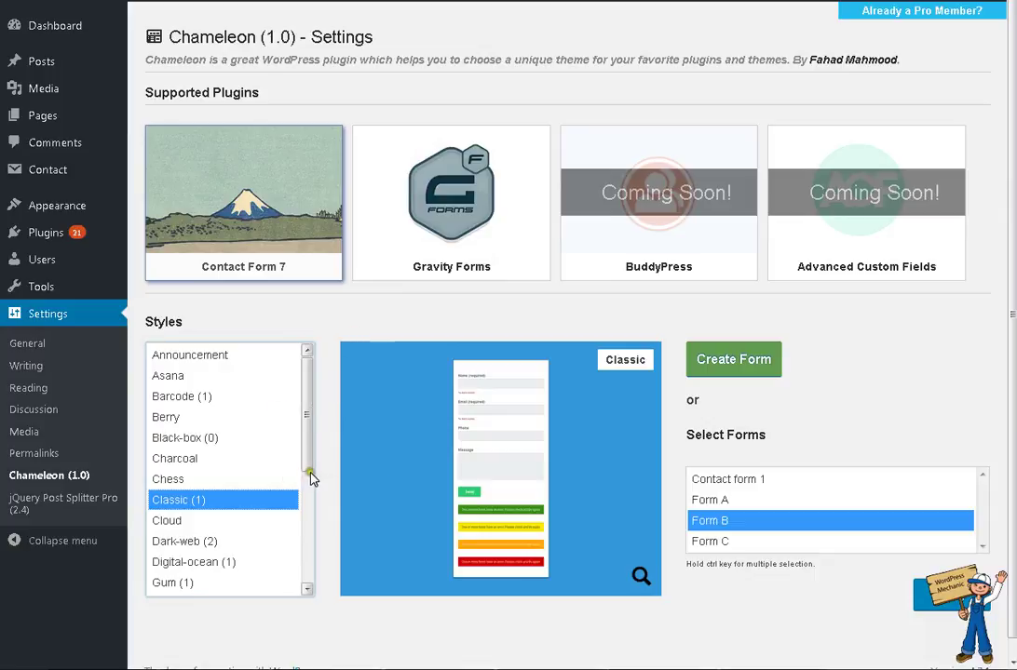
- Preview the Social, Yahoo, Skype, Pink-phobia and Paper-plane form styles
{"action": "mouse_move", "coordinate": [311, 476]}
{"action": "left_mouse_down"}
{"action": "mouse_move", "coordinate": [311, 514]}
{"action": "mouse_move", "coordinate": [309, 462]}
{"action": "left_mouse_up"}
{"action": "scroll", "coordinate": [281, 472], "scroll_direction": "down", "scroll_amount": 5}
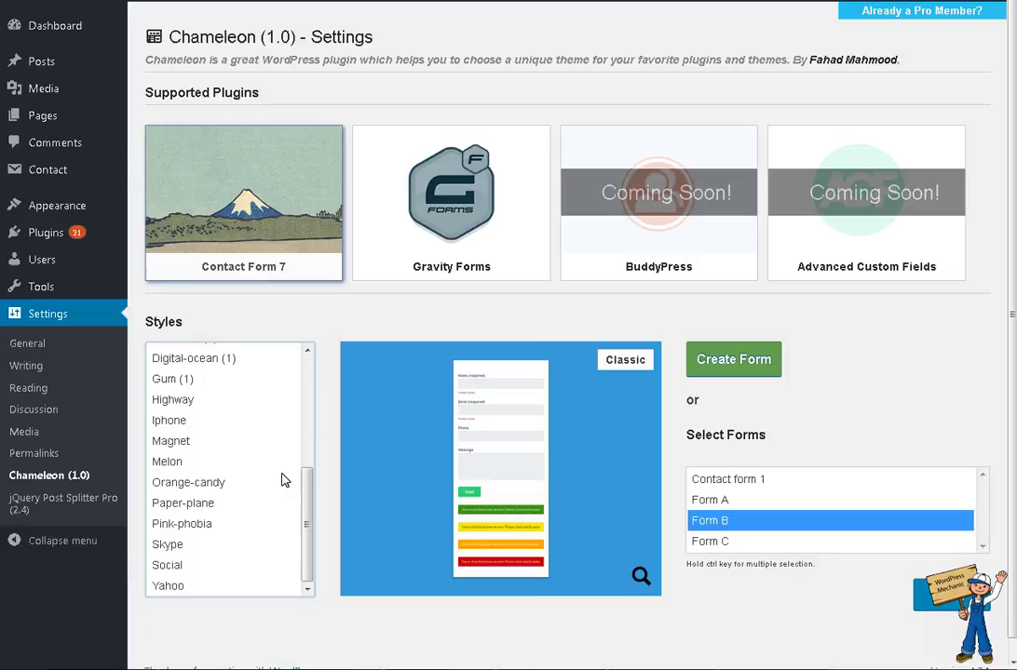
{"action": "scroll", "coordinate": [281, 512], "scroll_direction": "down", "scroll_amount": 1}
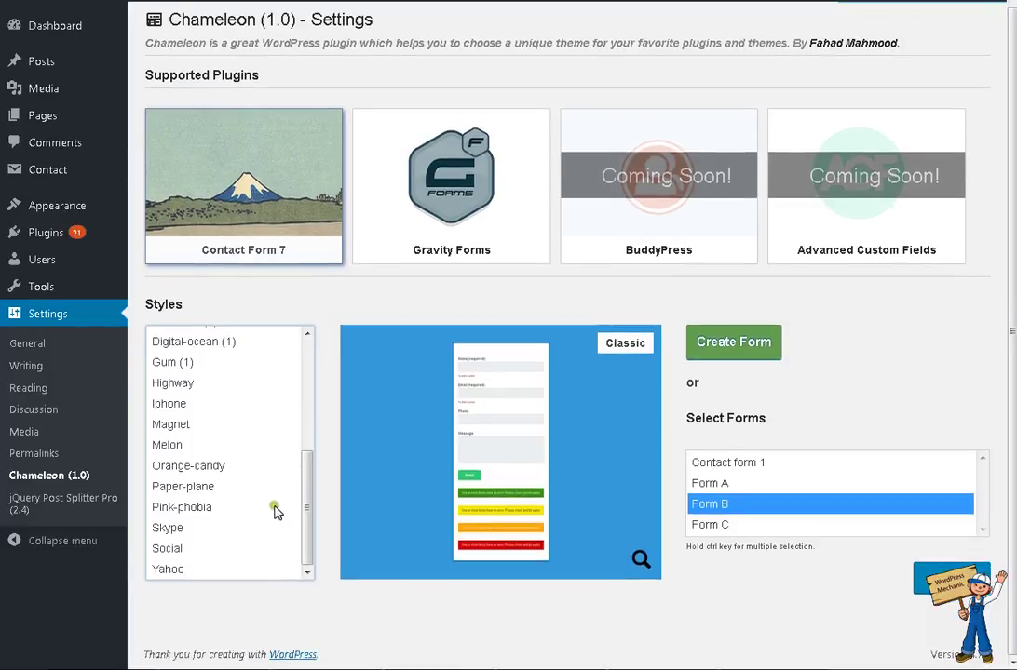
{"action": "left_click", "coordinate": [202, 555]}
{"action": "left_click", "coordinate": [200, 568]}
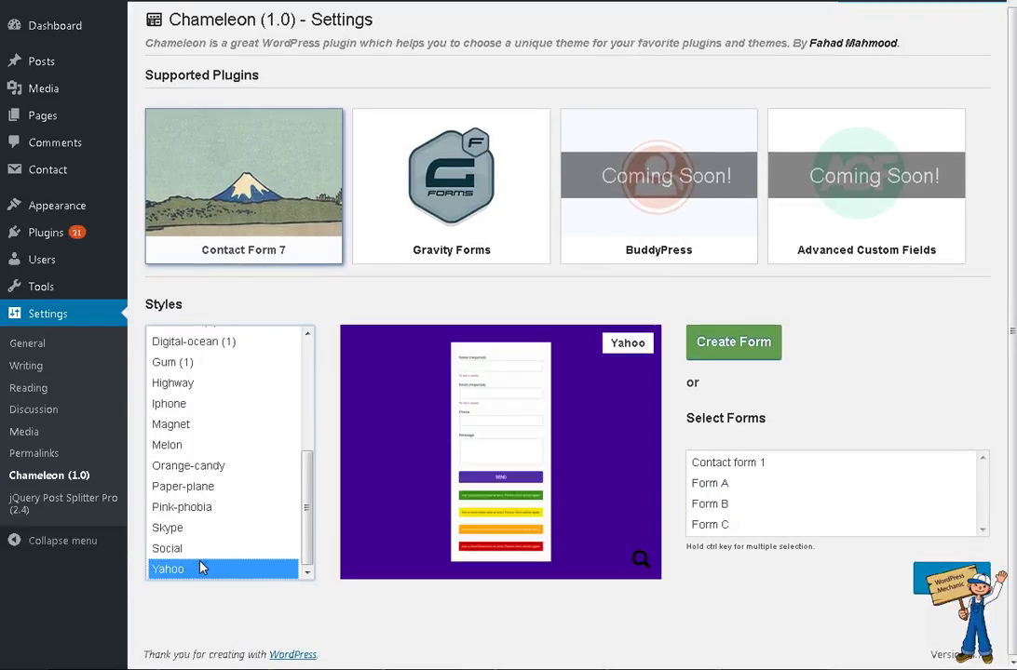
{"action": "left_click", "coordinate": [202, 549]}
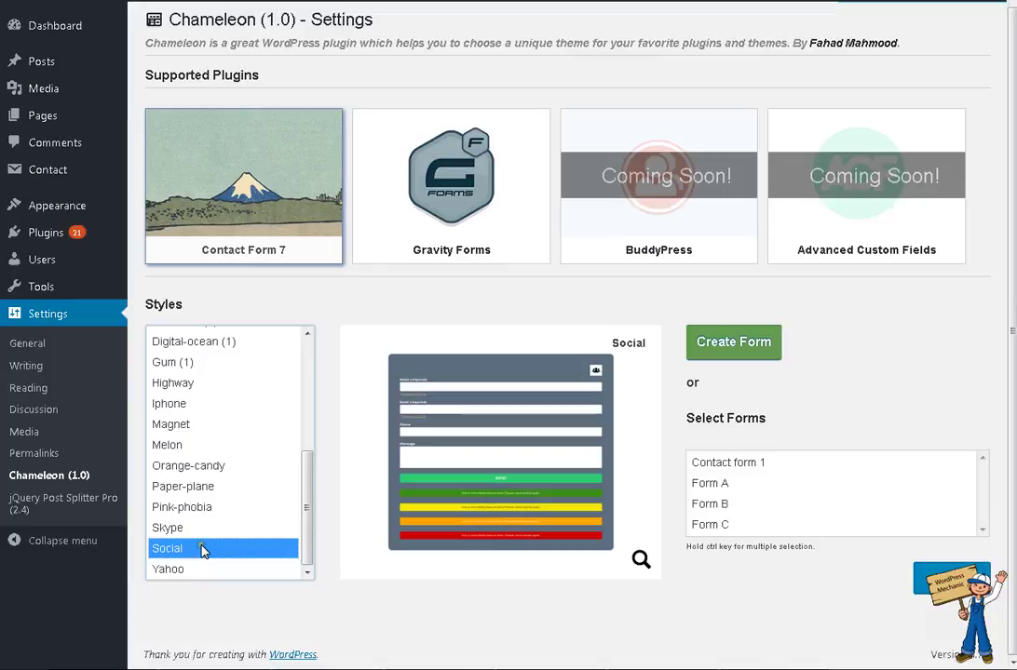
{"action": "left_click", "coordinate": [209, 530]}
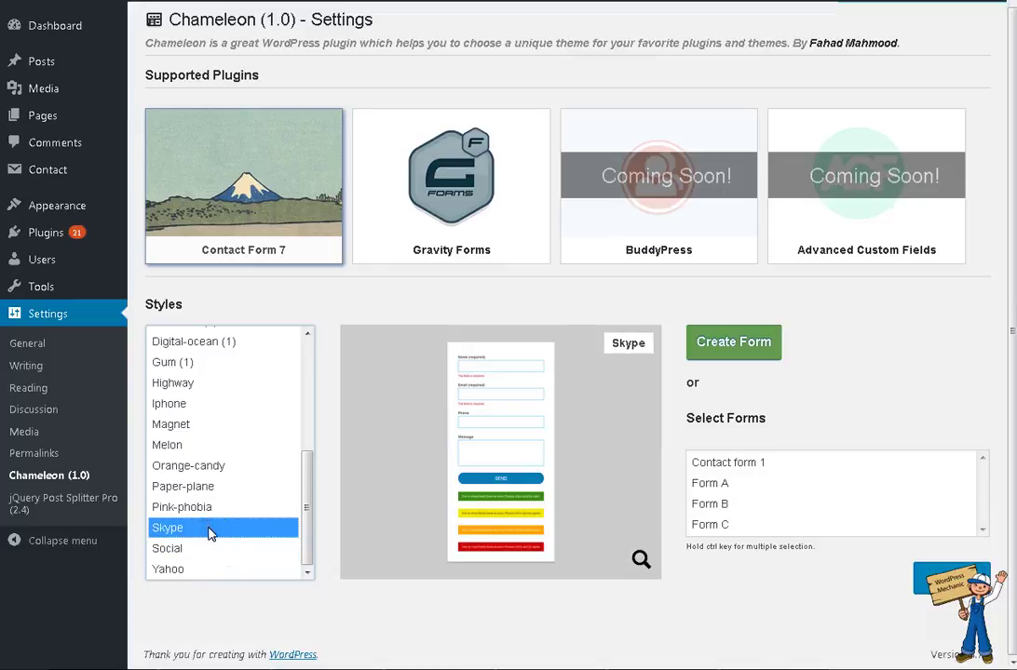
{"action": "left_click", "coordinate": [217, 508]}
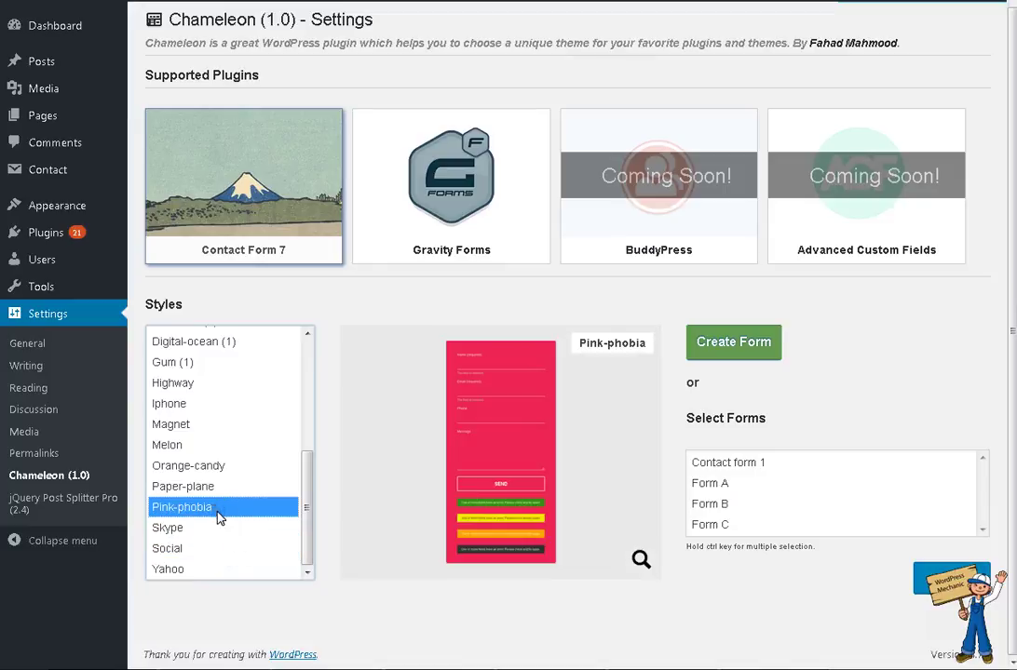
{"action": "left_click", "coordinate": [232, 487]}
- Compare Announcement with Asana, settle on Announcement, and pick Form B
{"action": "scroll", "coordinate": [234, 483], "scroll_direction": "up", "scroll_amount": 5}
{"action": "left_click", "coordinate": [212, 340]}
{"action": "left_click", "coordinate": [214, 359]}
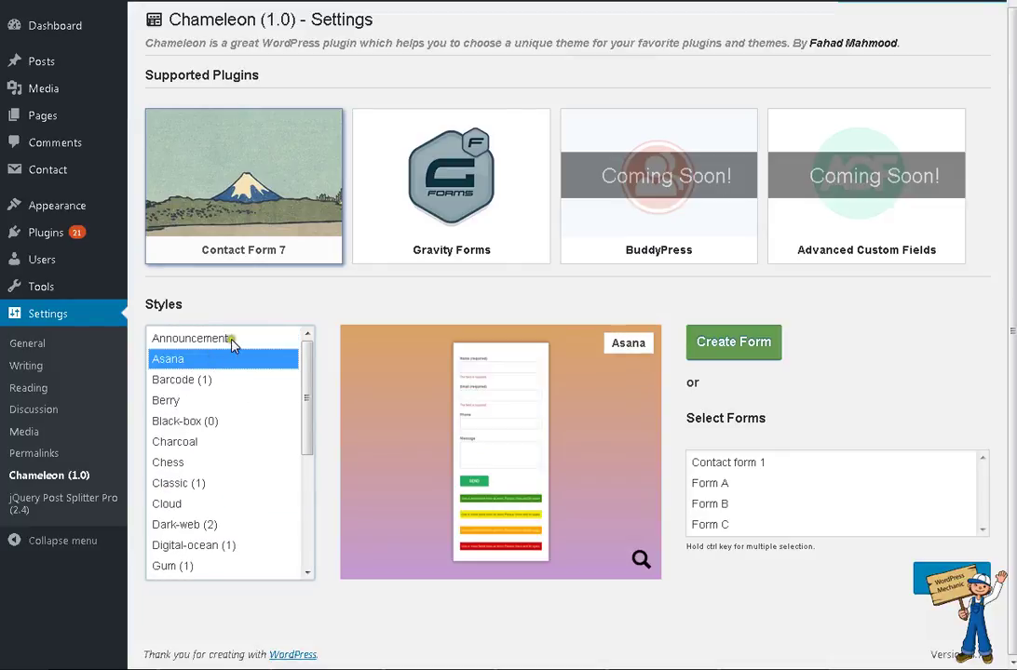
{"action": "left_click", "coordinate": [233, 340]}
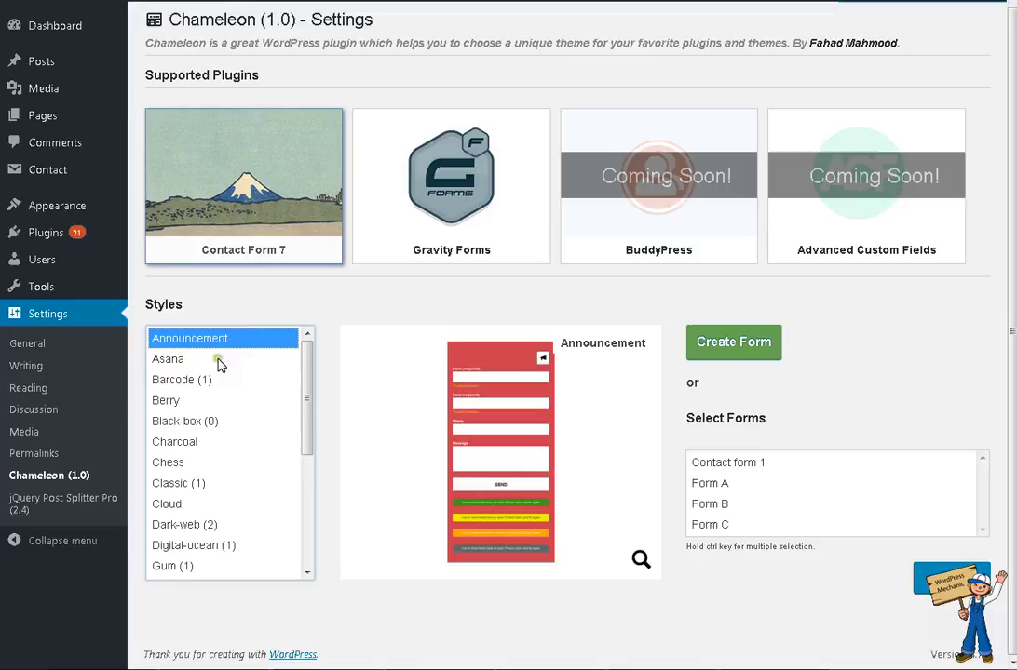
{"action": "left_click", "coordinate": [225, 353]}
{"action": "left_click", "coordinate": [759, 505]}
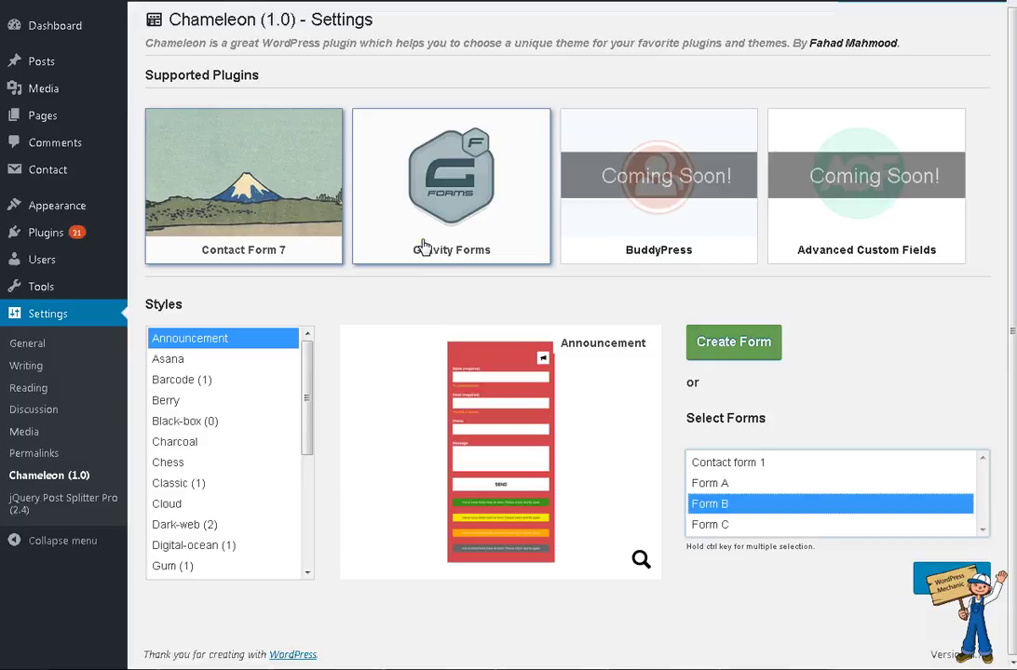
{"action": "left_click", "coordinate": [424, 247]}
{"action": "left_click", "coordinate": [260, 196]}
{"action": "left_click", "coordinate": [415, 215]}
{"action": "left_click", "coordinate": [293, 225]}
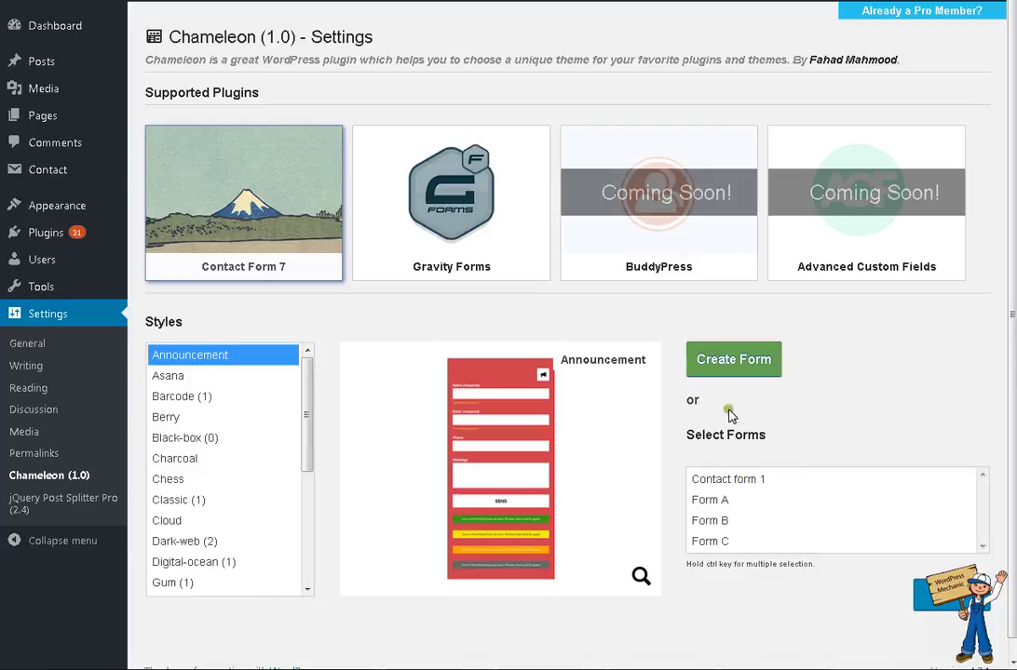
- Assign Forms B and C to the Asana style
{"action": "left_click", "coordinate": [735, 504]}
{"action": "left_click", "coordinate": [739, 520]}
{"action": "left_click", "coordinate": [740, 542]}
{"action": "left_click", "coordinate": [742, 520]}
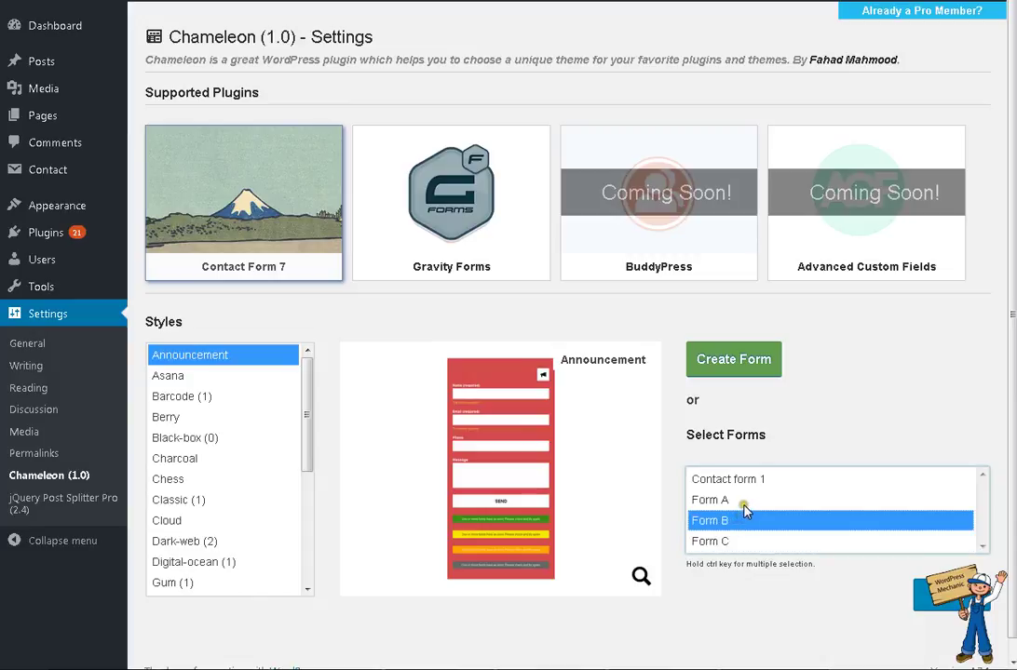
{"action": "left_click", "coordinate": [206, 380]}
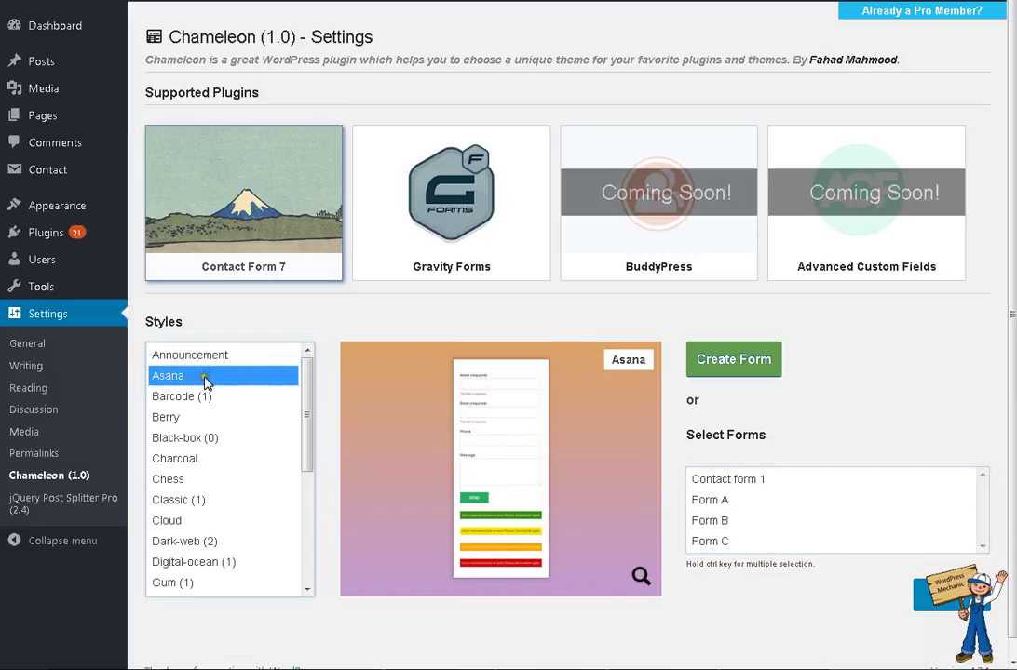
{"action": "left_click", "coordinate": [754, 521]}
{"action": "left_click", "coordinate": [755, 544], "text": "ctrl"}
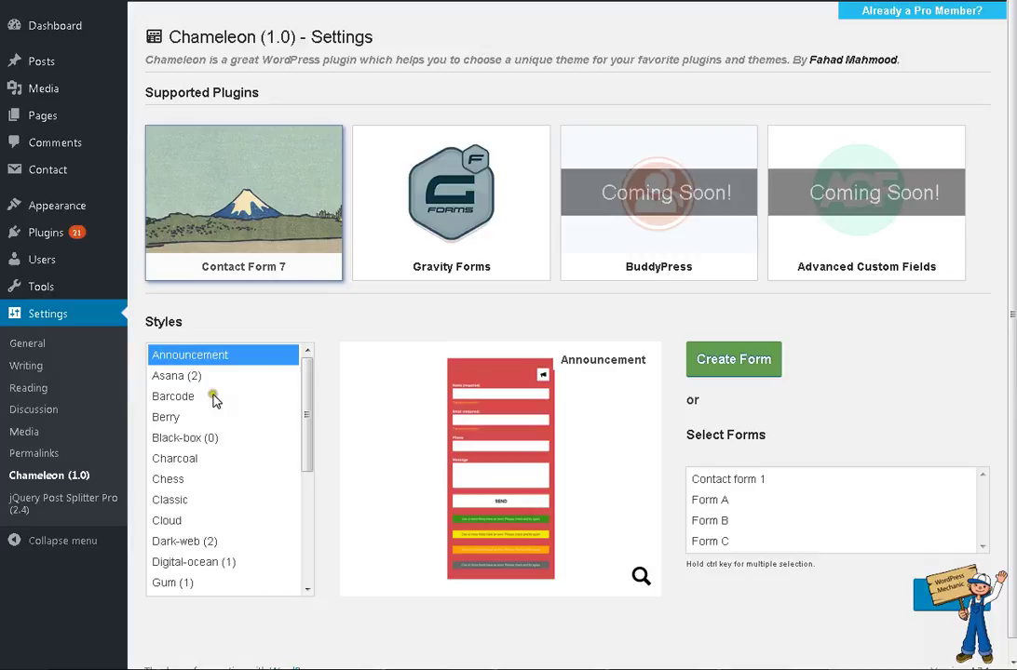
{"action": "left_click", "coordinate": [187, 377]}
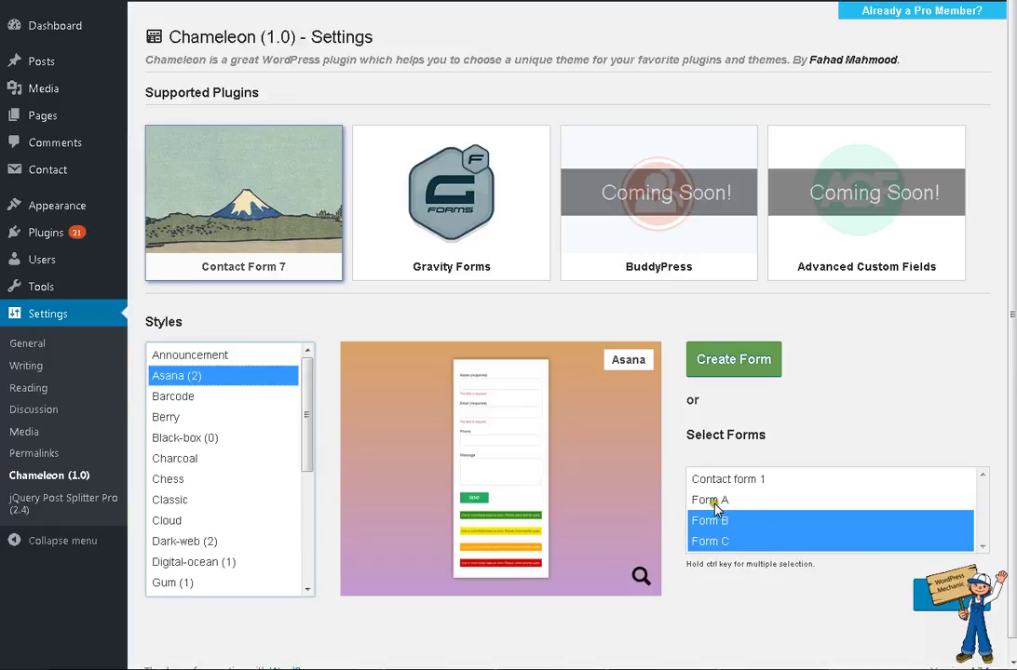
- Preview Barcode, then move Form B to the Berry style and verify it
{"action": "left_click", "coordinate": [226, 398]}
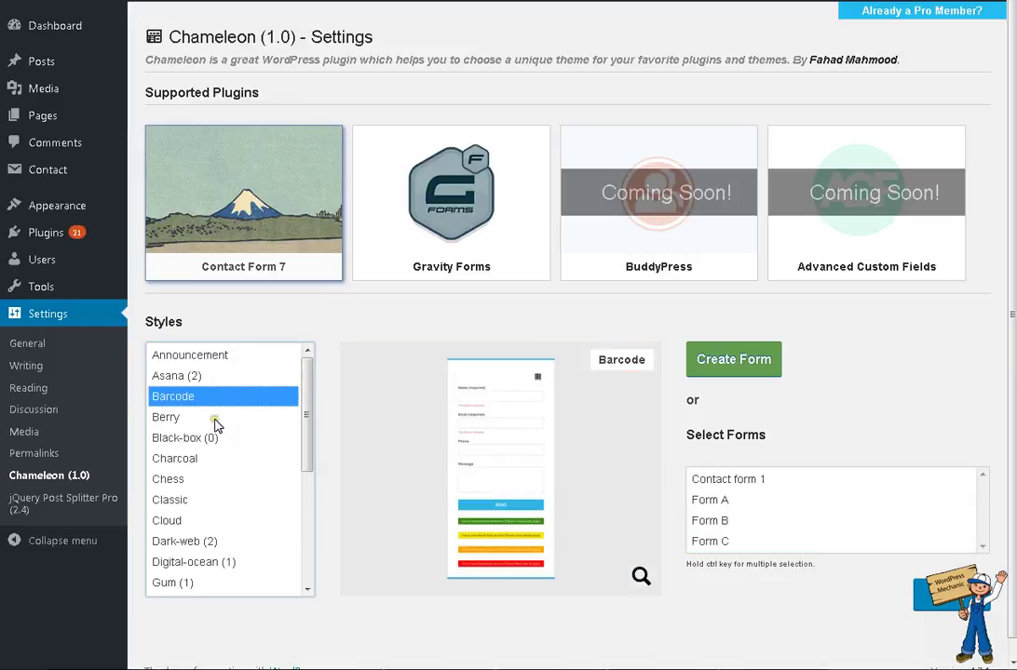
{"action": "left_click", "coordinate": [214, 419]}
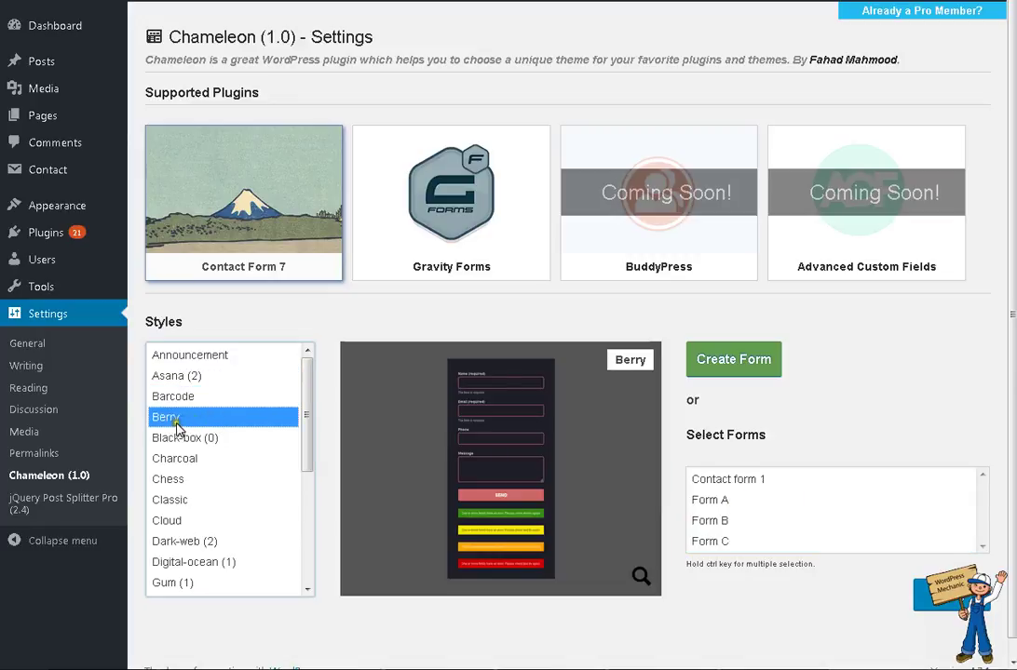
{"action": "left_click", "coordinate": [738, 522]}
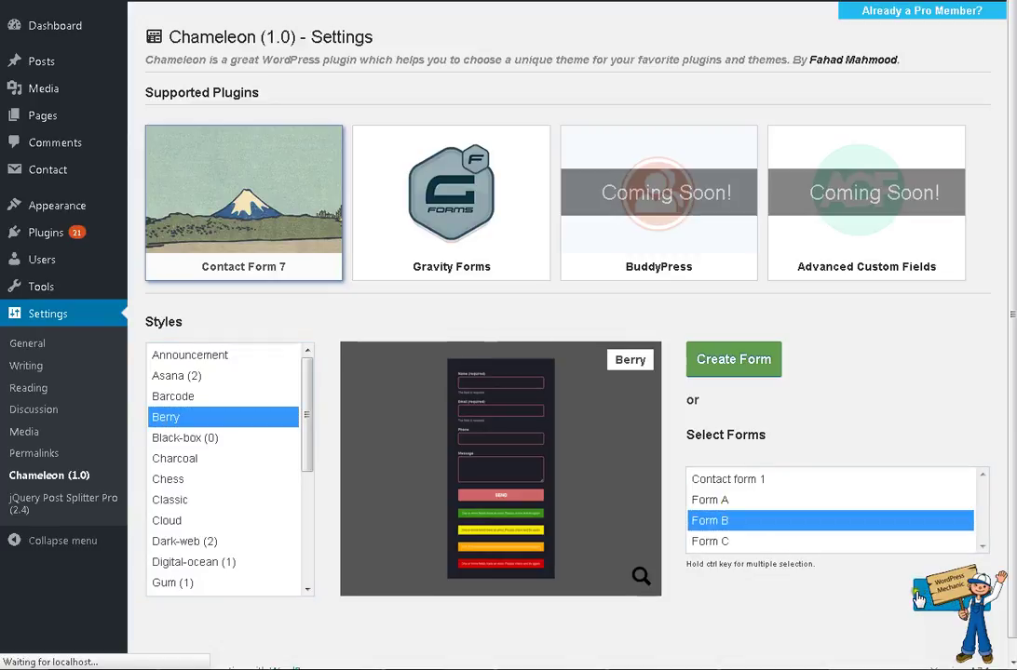
{"action": "left_click", "coordinate": [170, 376]}
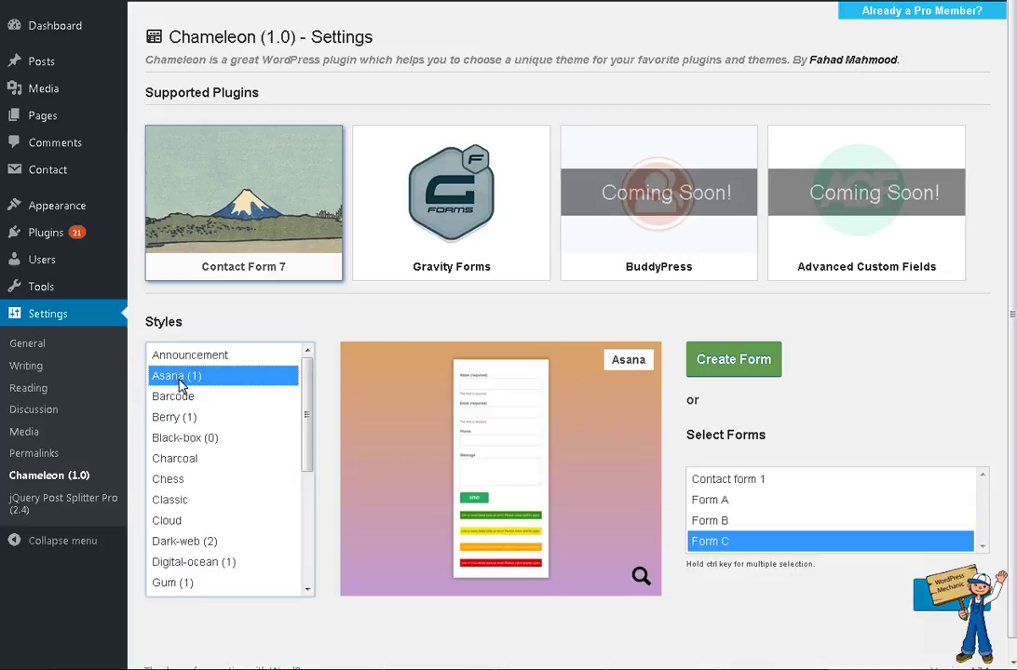
{"action": "left_click", "coordinate": [179, 419]}
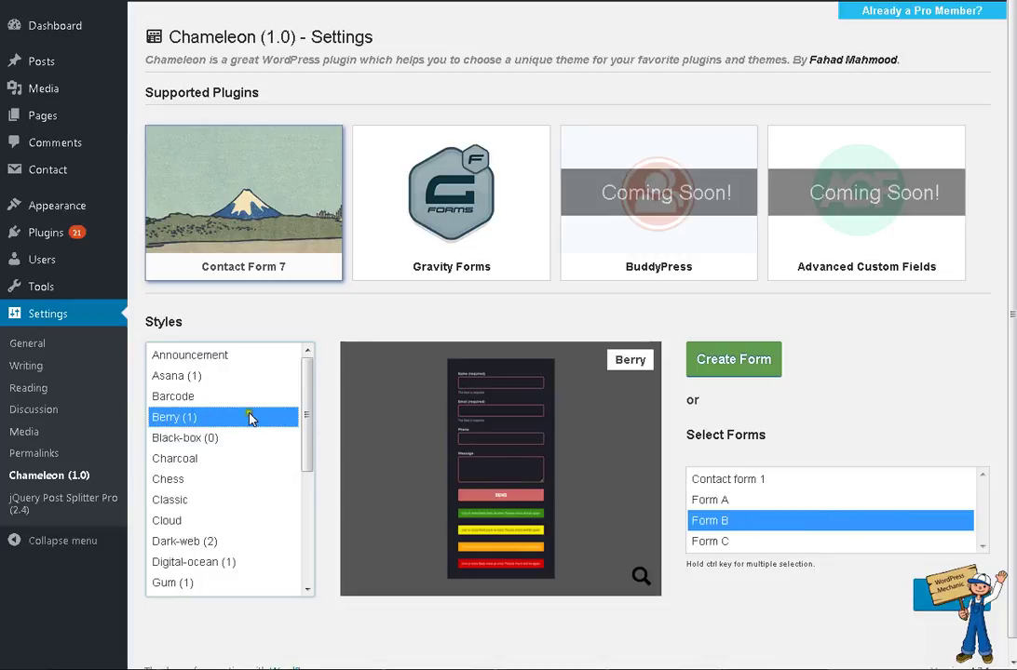
- Choose the Charcoal style and assign Form C to it
{"action": "left_click", "coordinate": [210, 459]}
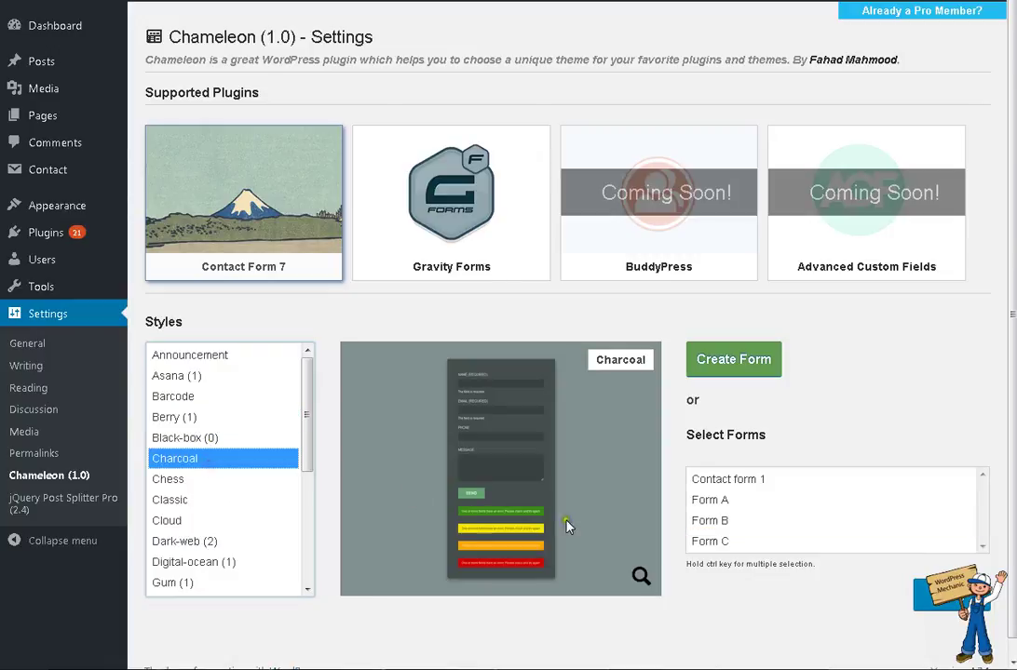
{"action": "left_click", "coordinate": [730, 542]}
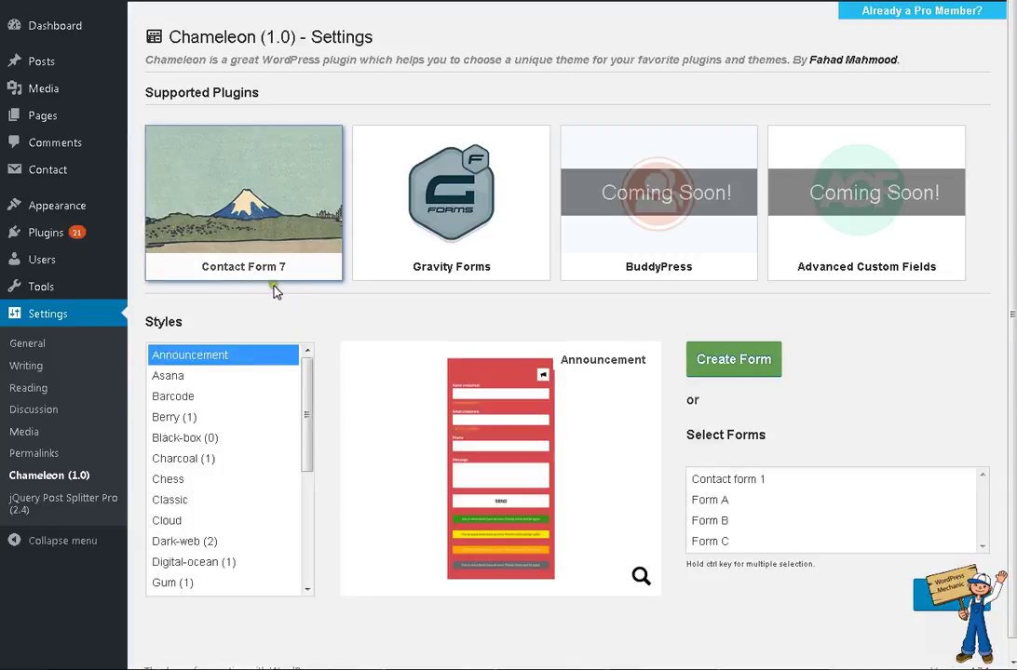
{"action": "left_click", "coordinate": [192, 381]}
{"action": "left_click", "coordinate": [210, 456]}
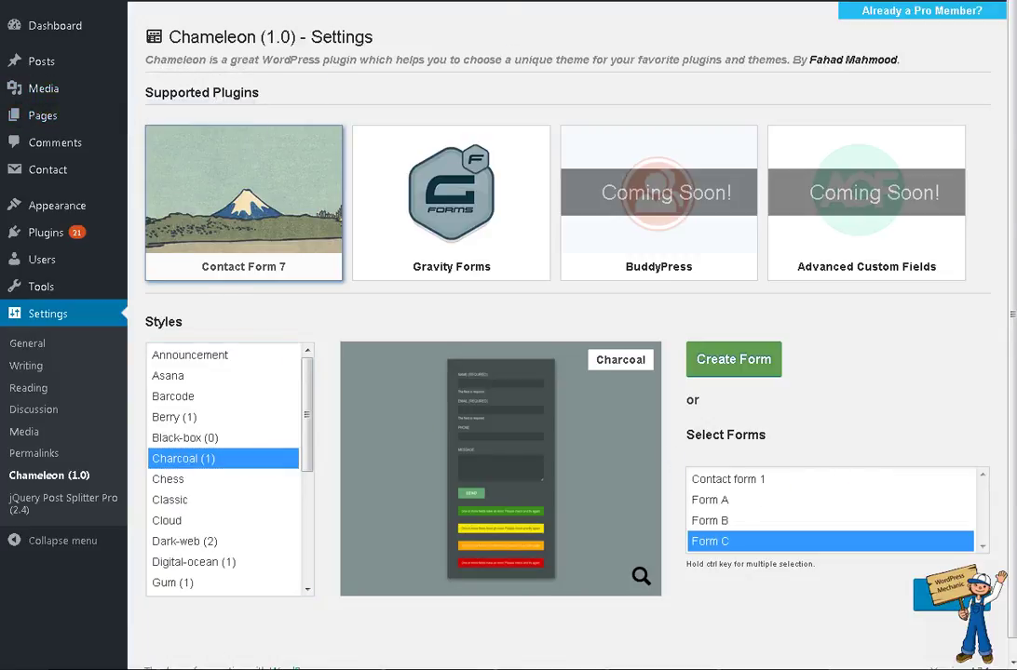
- In the contact-form-7 page editor, replace shortcode id 215 with Form C's id 254
{"action": "left_click", "coordinate": [453, 194]}
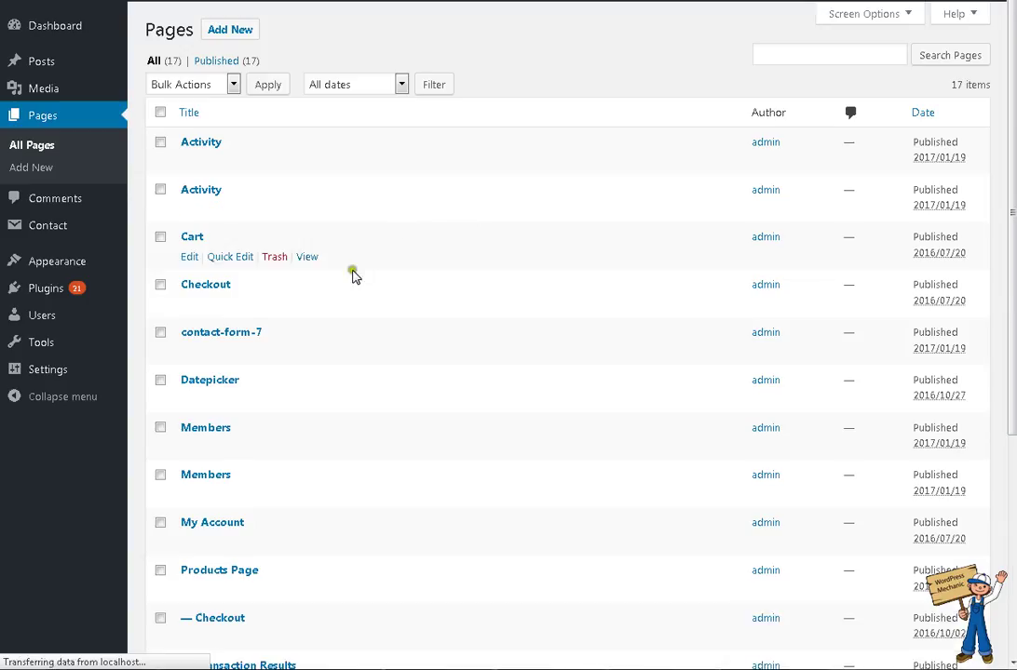
{"action": "scroll", "coordinate": [222, 265], "scroll_direction": "down", "scroll_amount": 2}
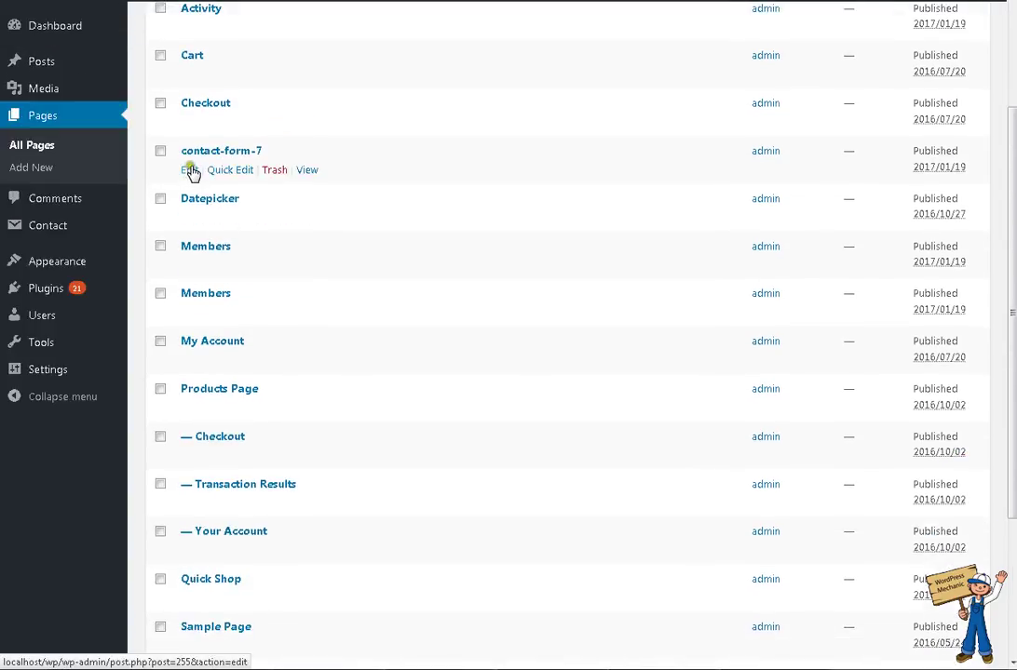
{"action": "left_click", "coordinate": [189, 171]}
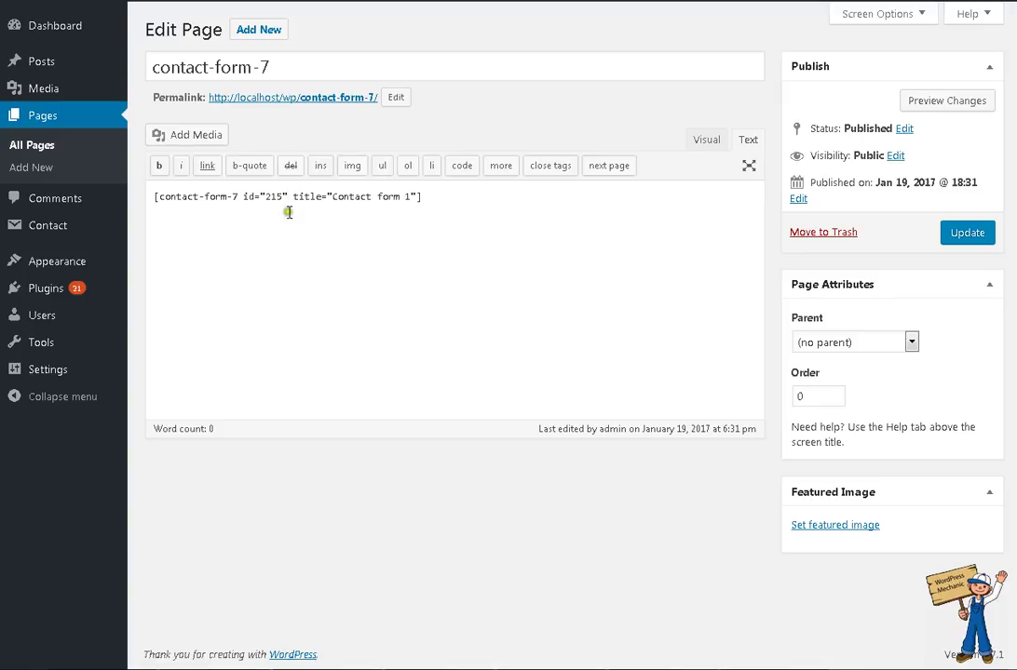
{"action": "left_click", "coordinate": [287, 207]}
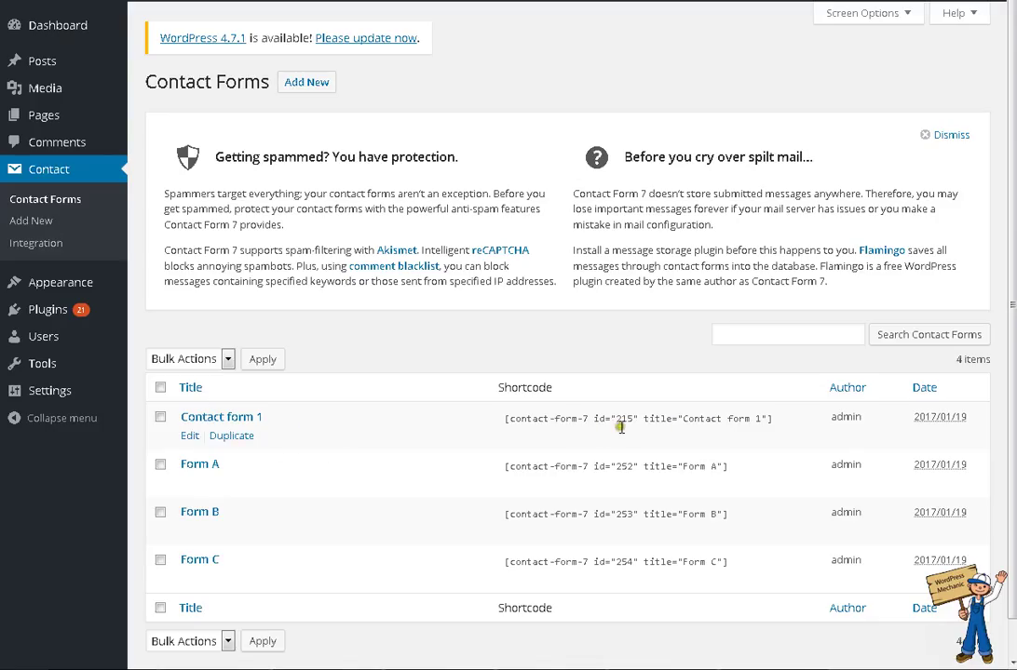
{"action": "double_click", "coordinate": [624, 561]}
{"action": "key", "text": "ctrl+c"}
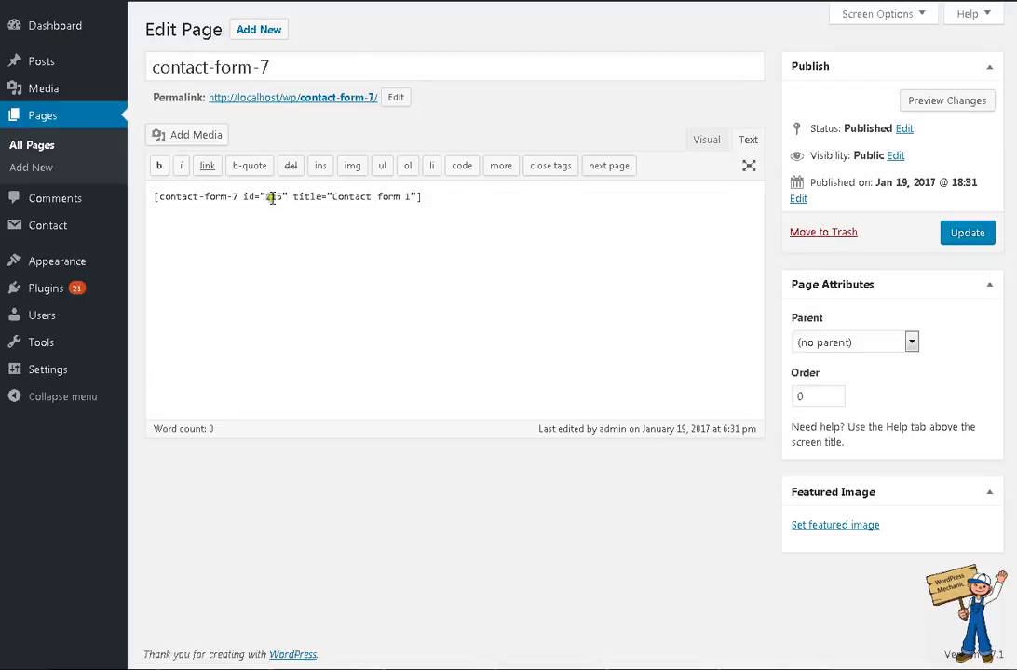
{"action": "double_click", "coordinate": [271, 196]}
{"action": "key", "text": "ctrl+v"}
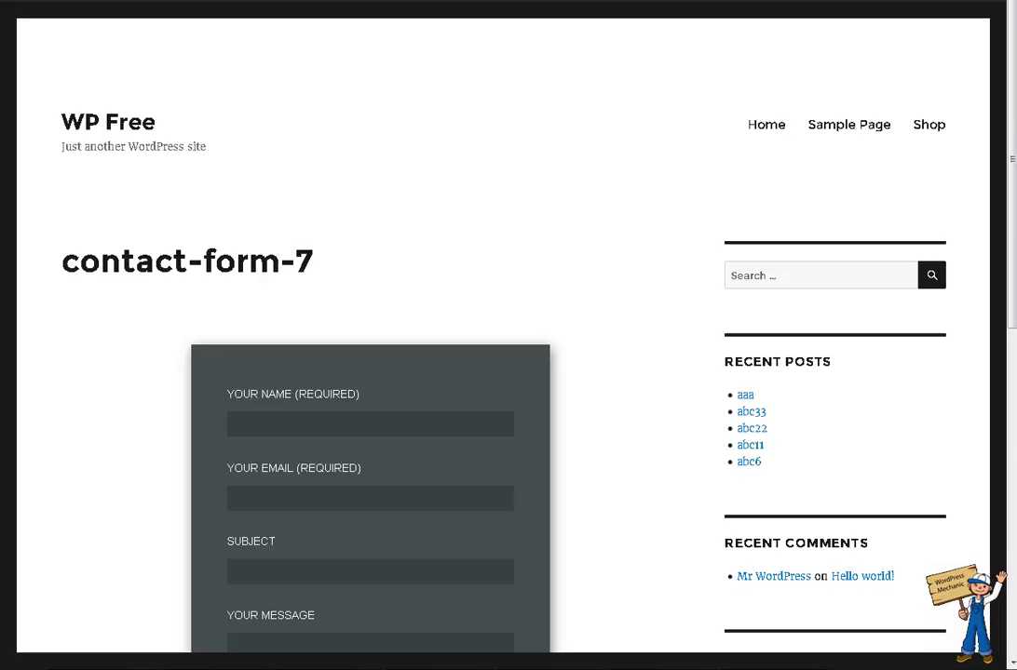
- Submit the empty Charcoal-styled form twice on the live page to show required-field errors
{"action": "scroll", "coordinate": [701, 240], "scroll_direction": "down", "scroll_amount": 5}
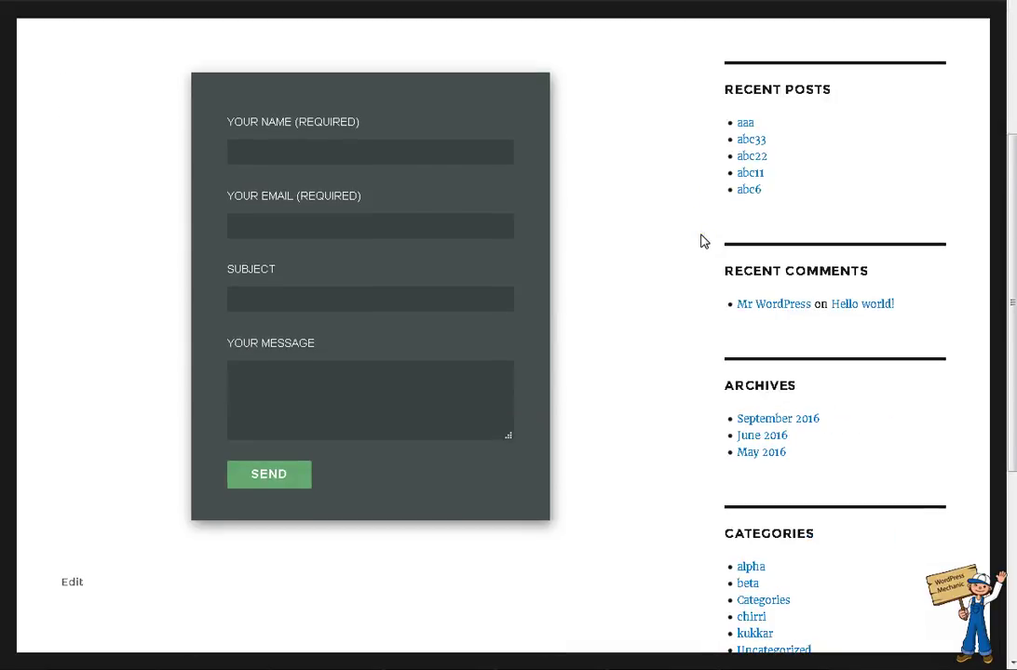
{"action": "left_click", "coordinate": [276, 484]}
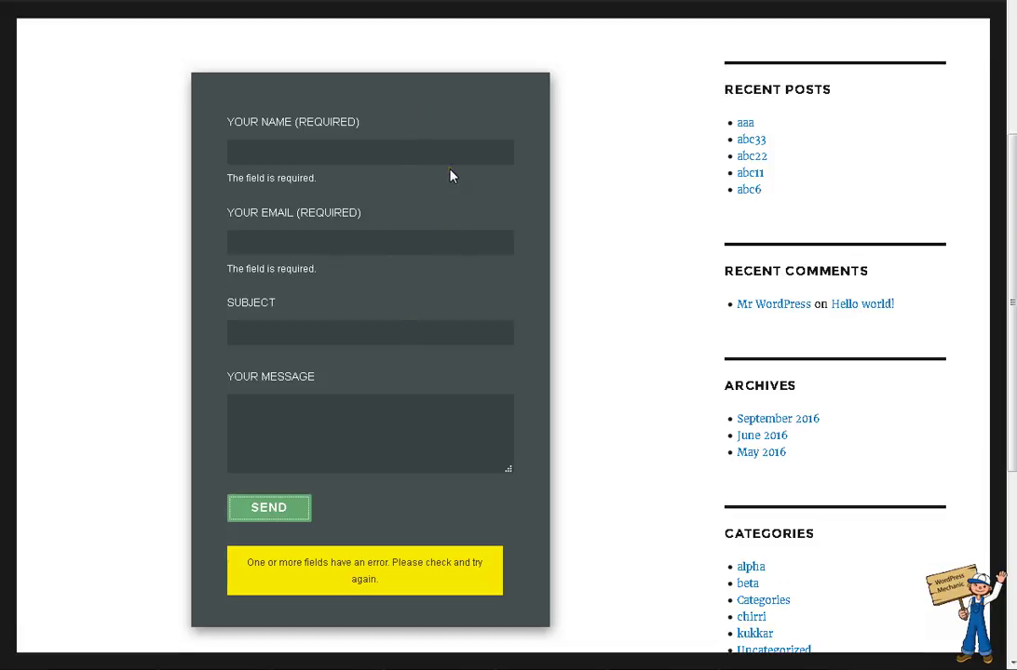
{"action": "left_click", "coordinate": [383, 153]}
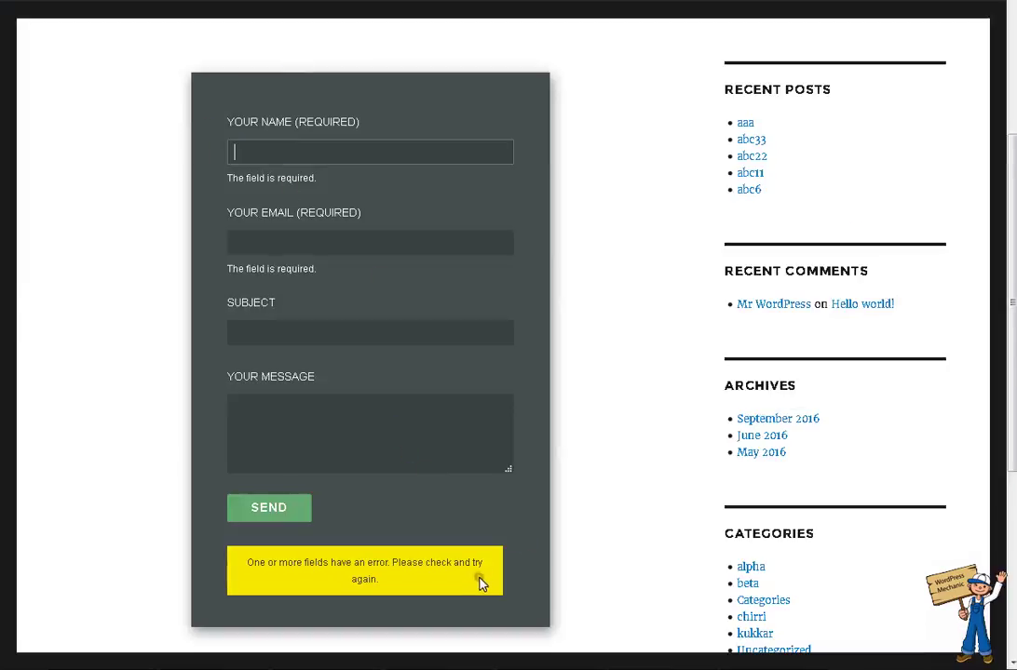
{"action": "left_click_drag", "start_coordinate": [478, 578], "coordinate": [260, 556]}
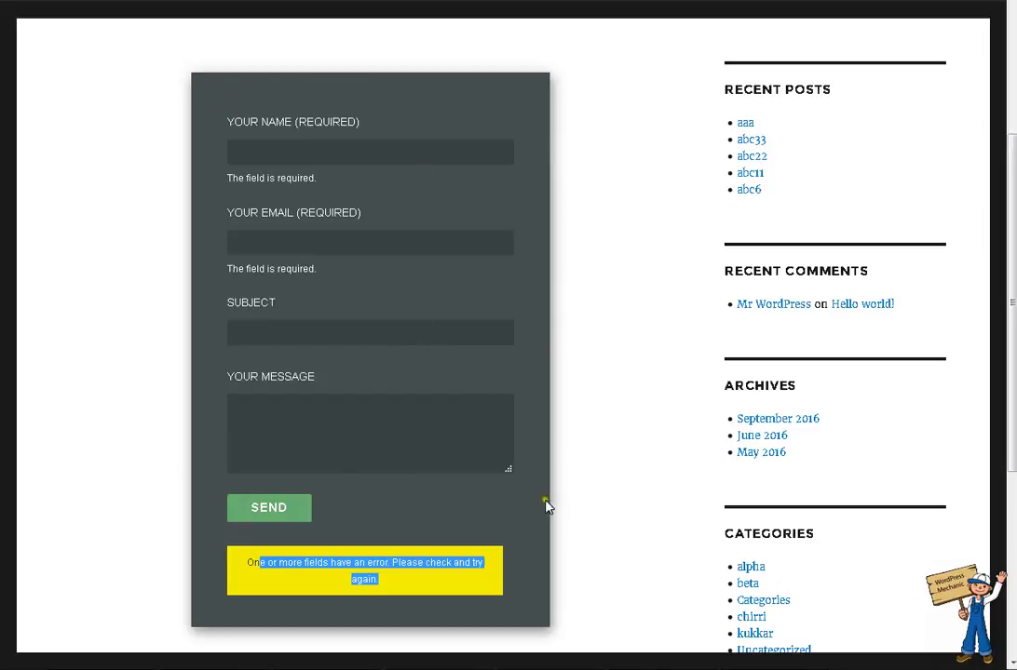
{"action": "left_click", "coordinate": [281, 517]}
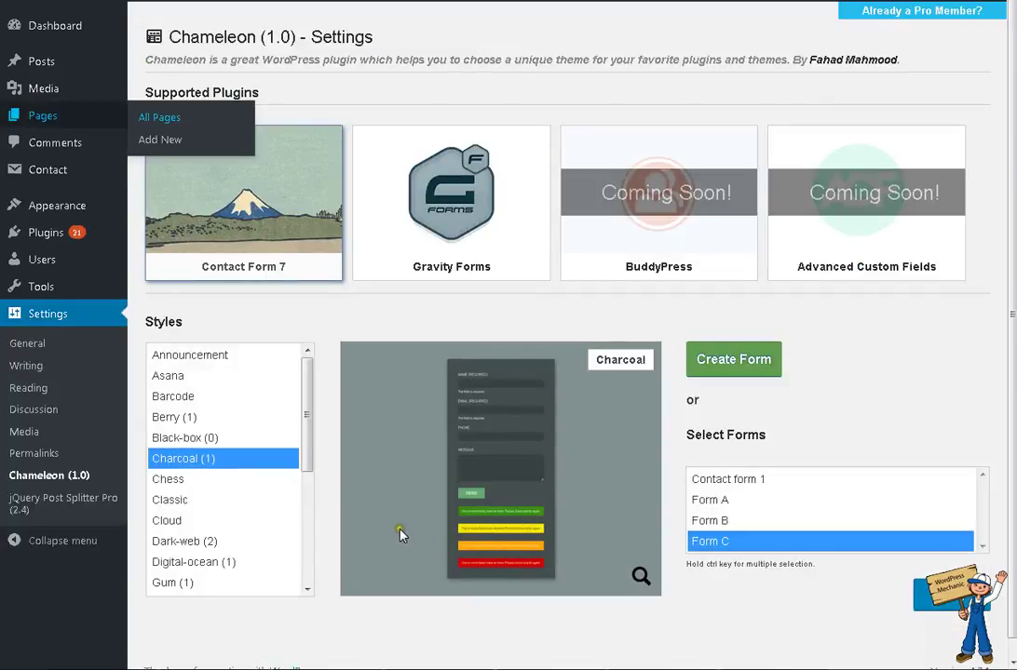
- Preview Chess, Classic and Social, then assign Form C to the Skype style
{"action": "left_click", "coordinate": [220, 481]}
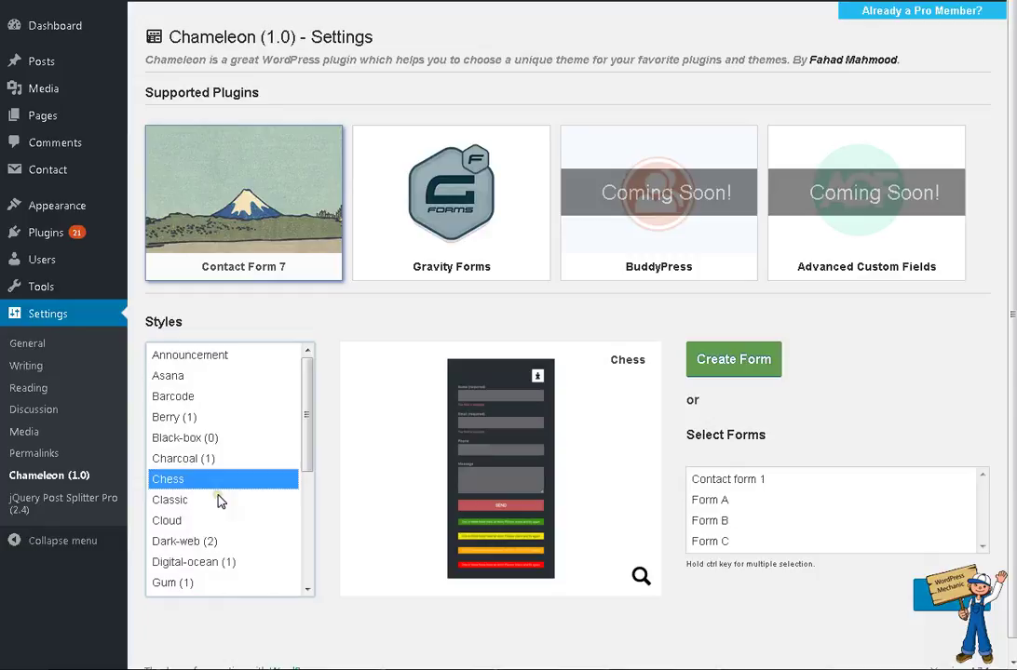
{"action": "left_click", "coordinate": [216, 500]}
{"action": "scroll", "coordinate": [207, 510], "scroll_direction": "down", "scroll_amount": 4}
{"action": "left_click", "coordinate": [202, 566]}
{"action": "left_click", "coordinate": [213, 547]}
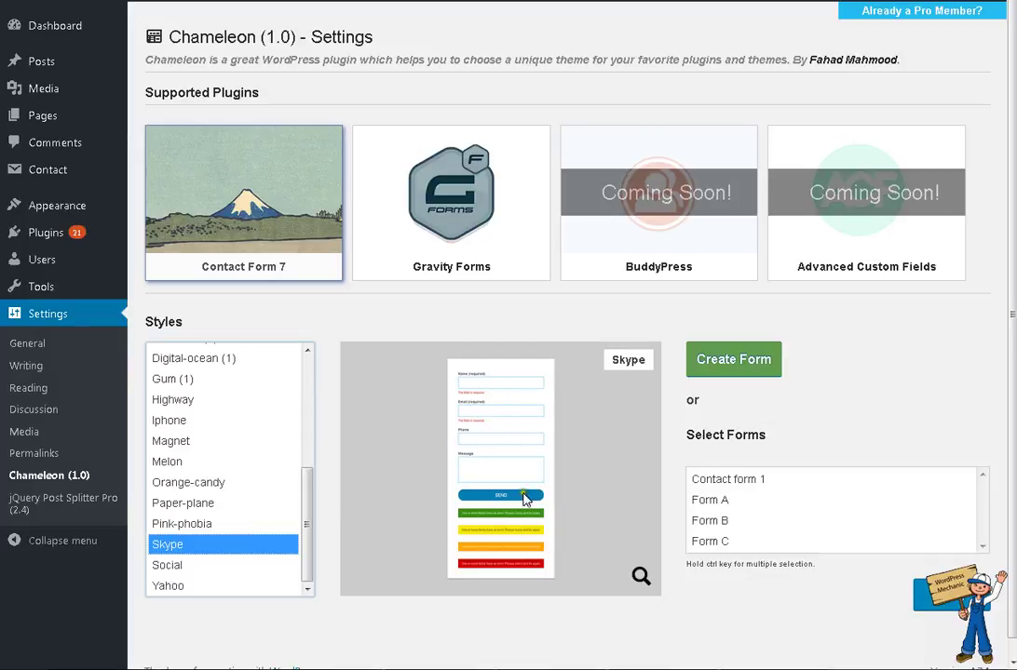
{"action": "left_click", "coordinate": [792, 542]}
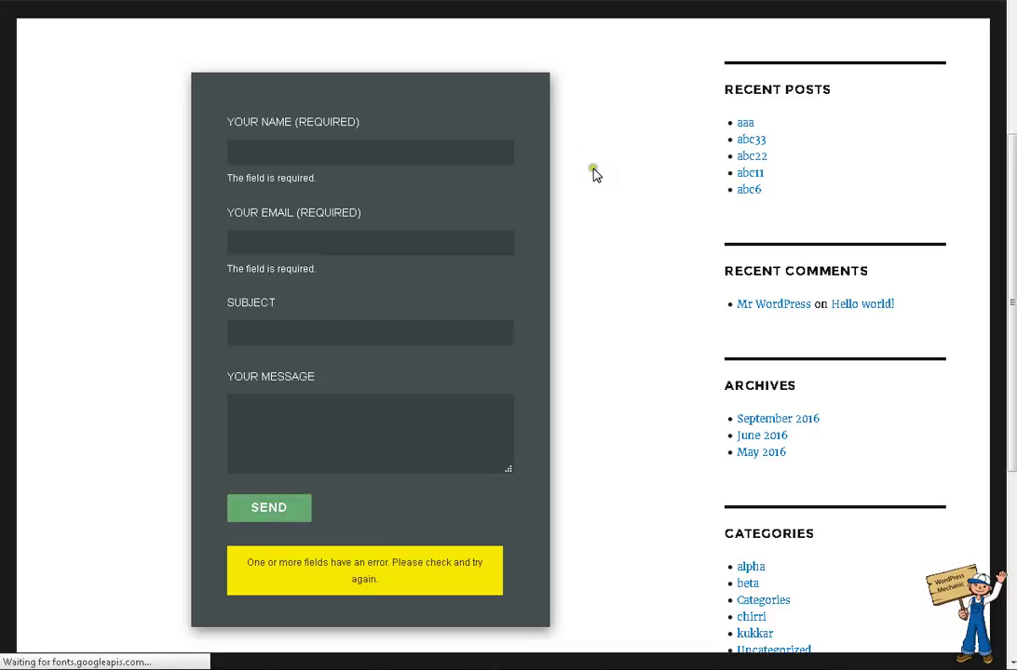
- Submit the empty Skype-styled form on the live contact-form-7 page to trigger validation errors
{"action": "scroll", "coordinate": [440, 422], "scroll_direction": "up", "scroll_amount": 1}
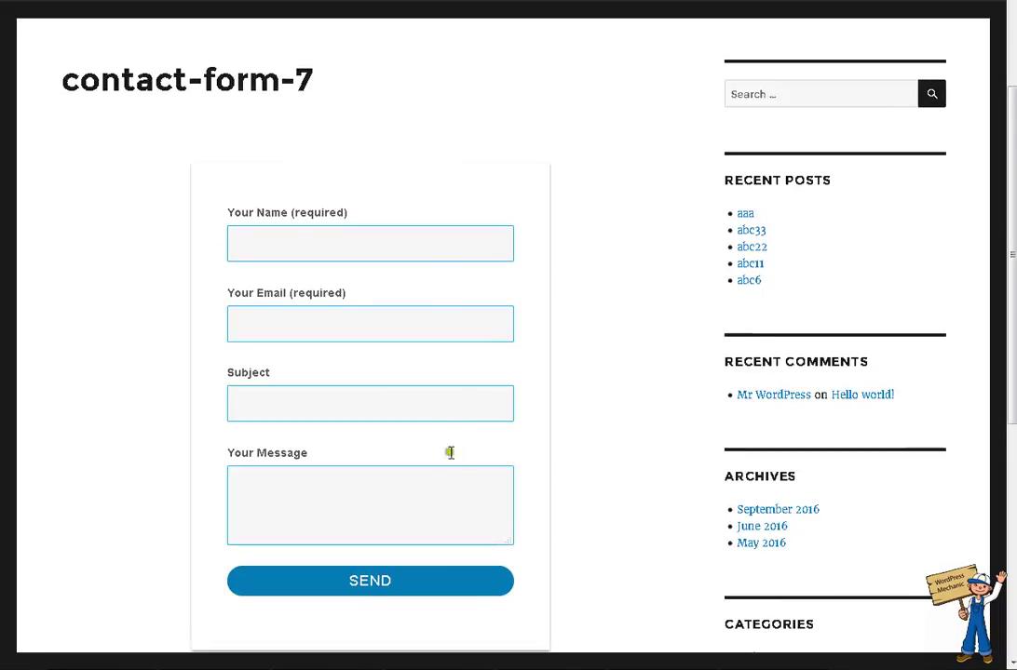
{"action": "left_click", "coordinate": [446, 580]}
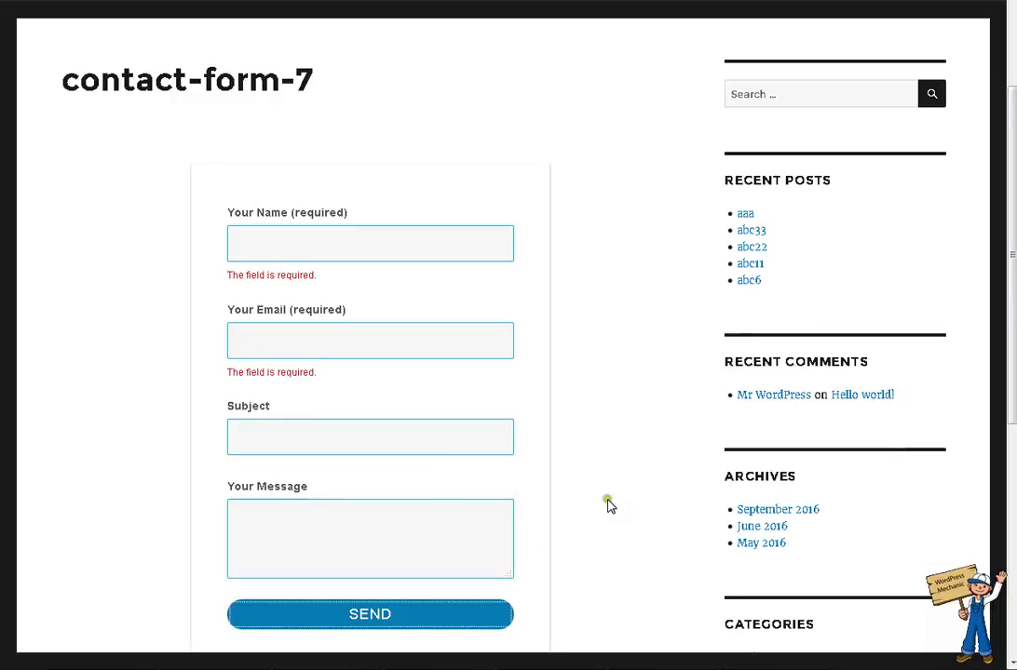
{"action": "scroll", "coordinate": [608, 504], "scroll_direction": "down", "scroll_amount": 1}
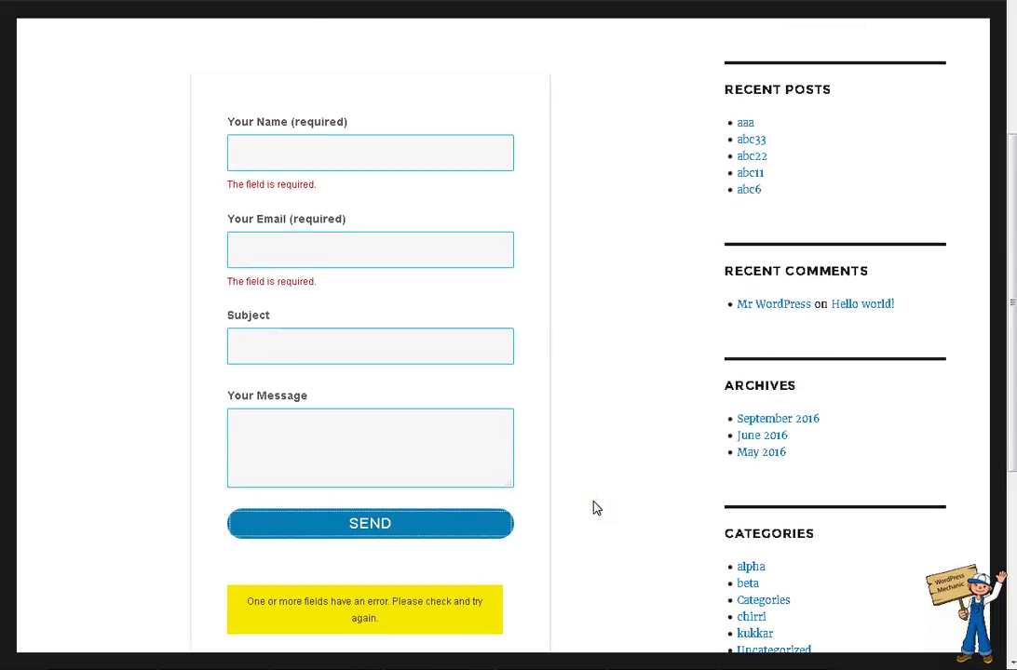
{"action": "left_click", "coordinate": [594, 504]}
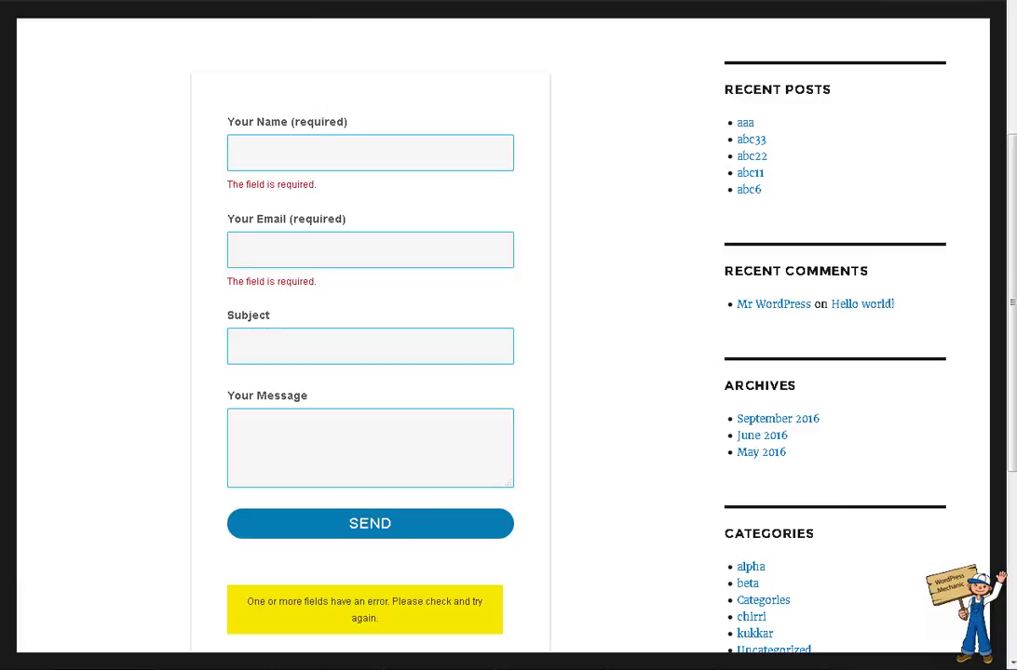
{"action": "left_click", "coordinate": [545, 251]}
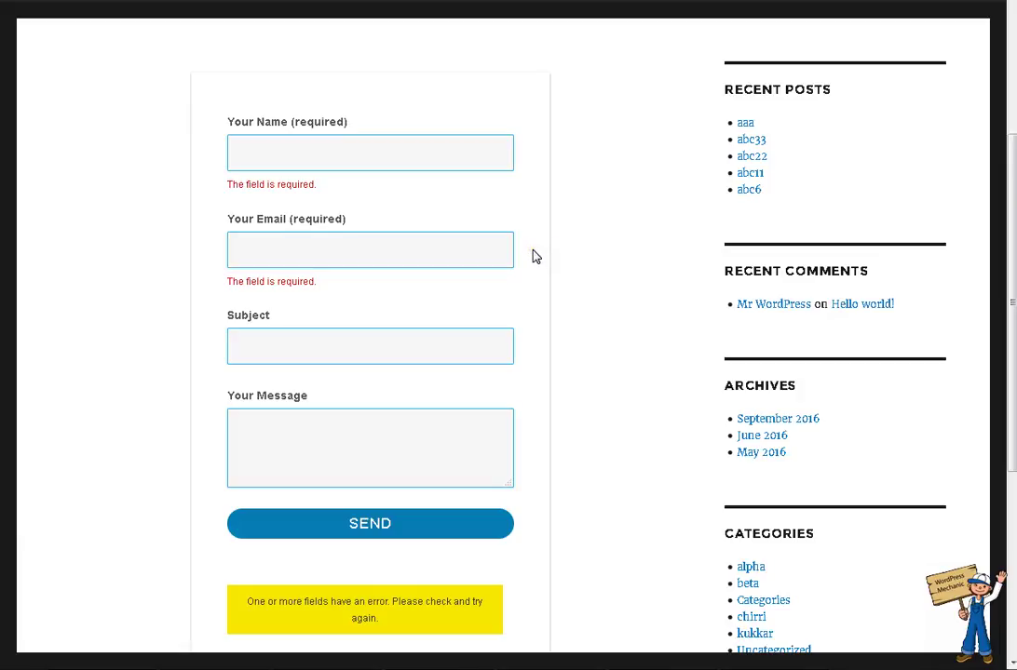